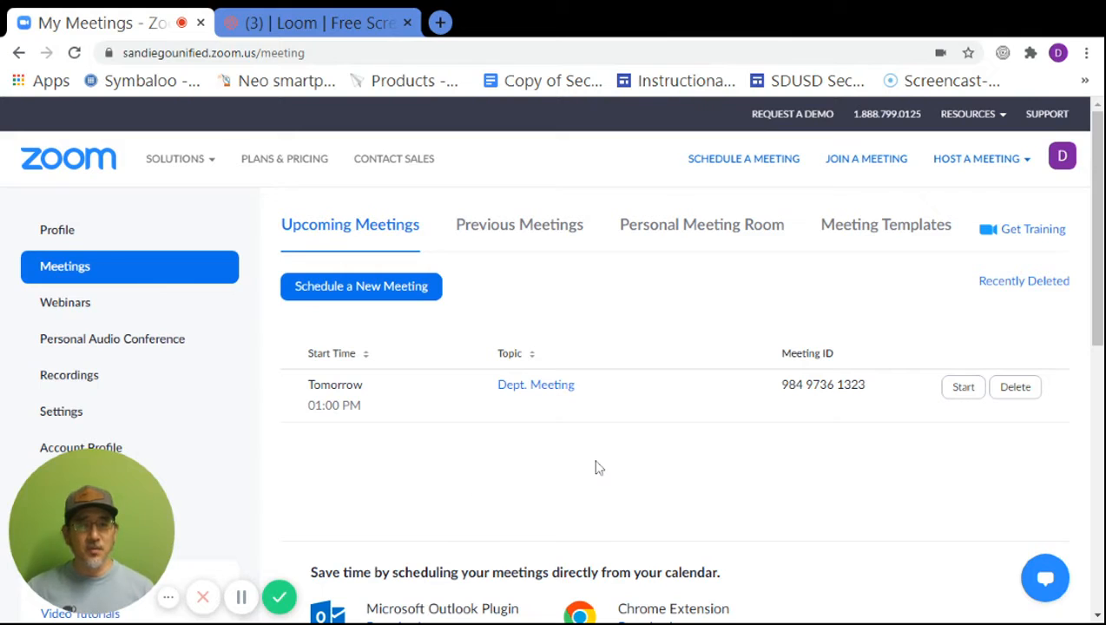
# Start scheduling a new meeting titled 'Period 1'.
pyautogui.click(767, 166)
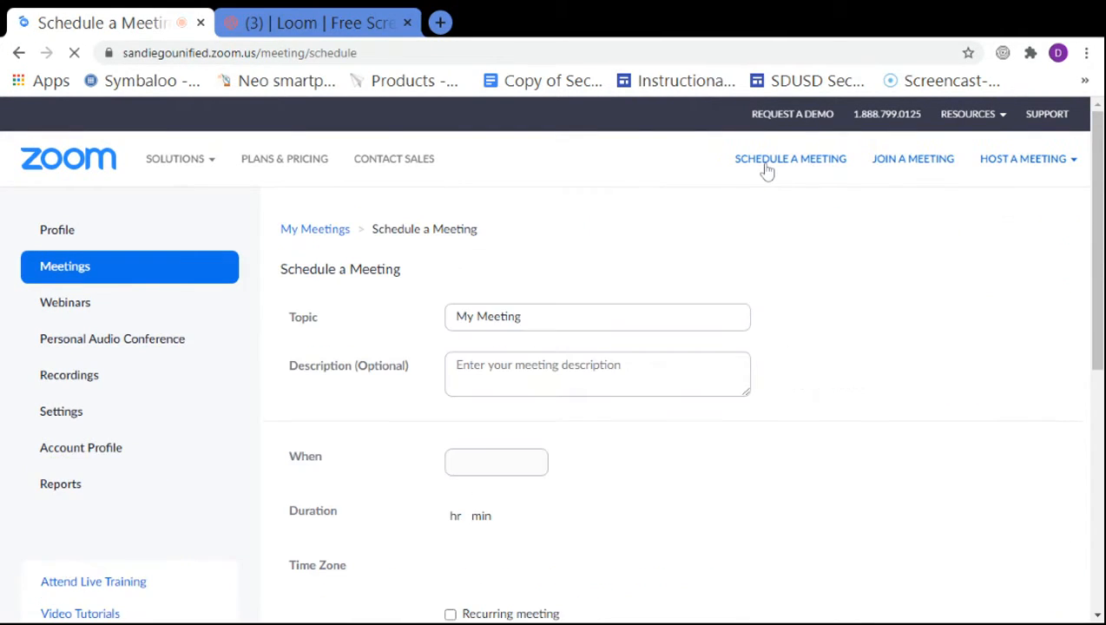
pyautogui.click(572, 321)
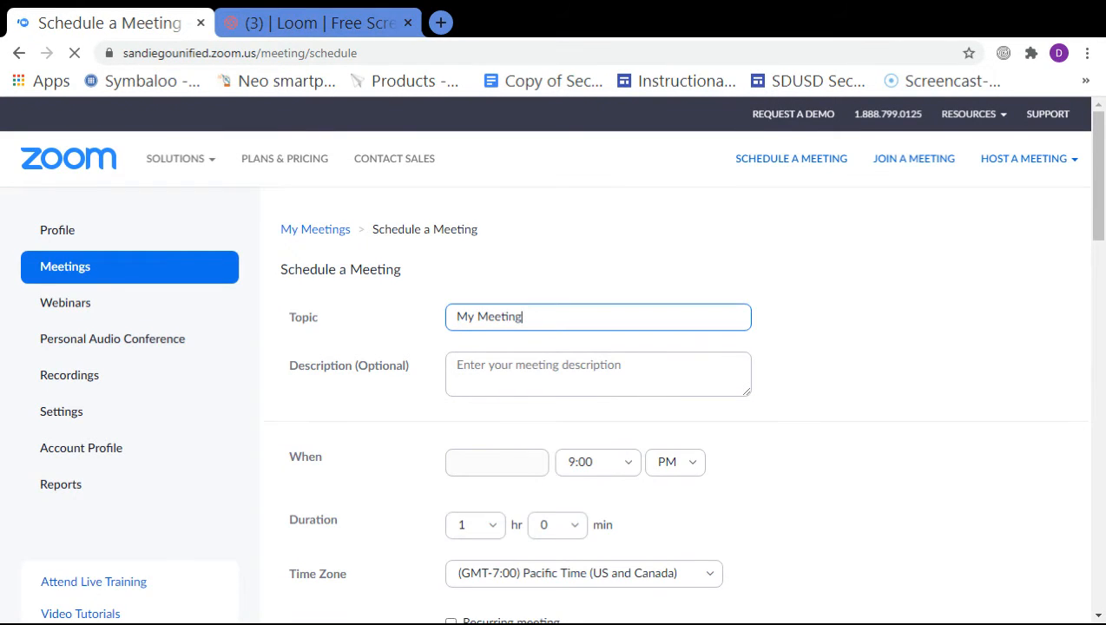
pyautogui.tripleClick(528, 318)
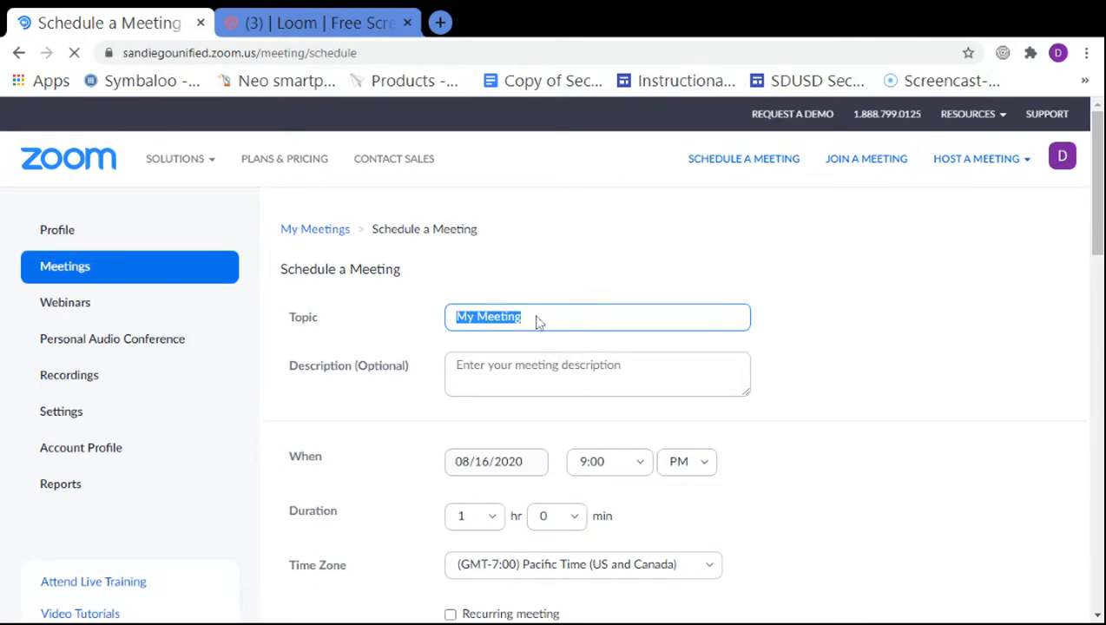
pyautogui.write('Period ')
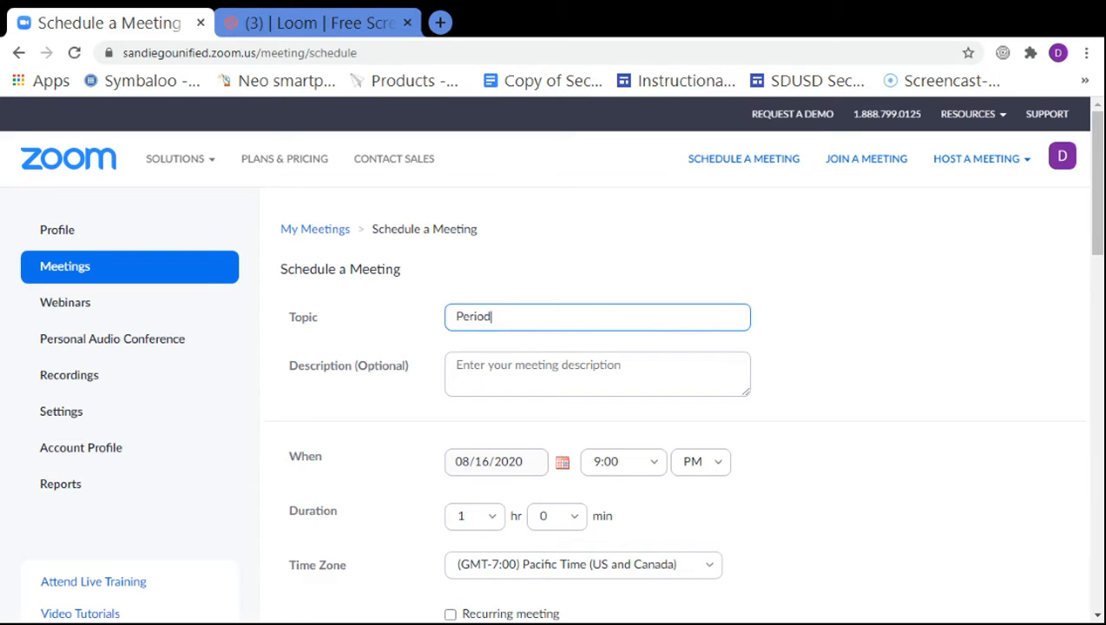
pyautogui.write('1')
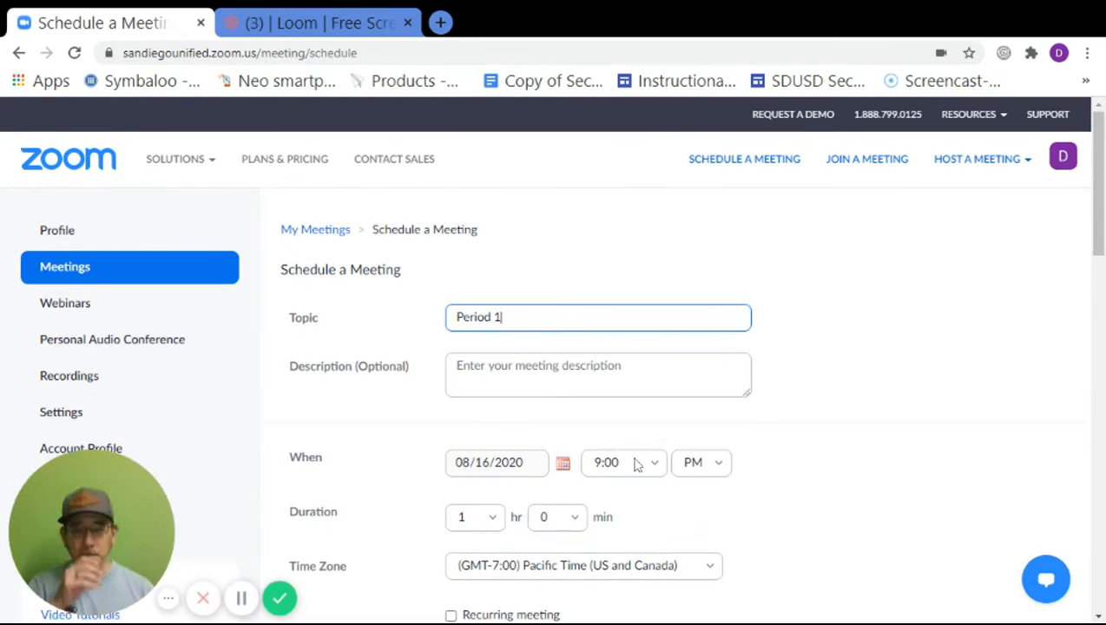
# Set the meeting date to 08/17/2020 with a 2-hour duration.
pyautogui.scroll(-1, 588, 417)
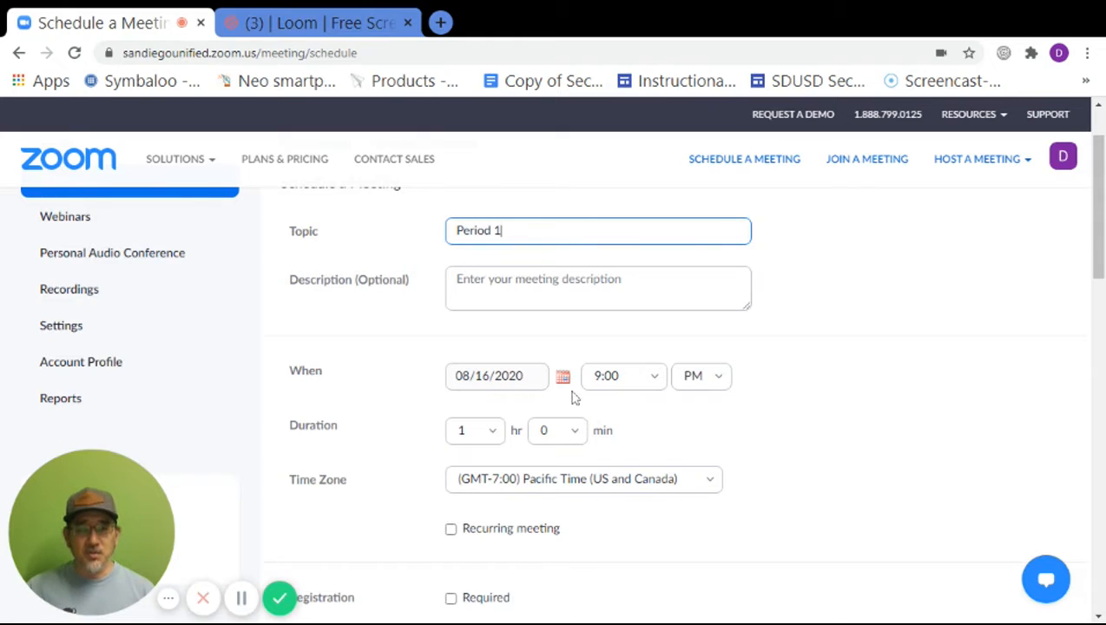
pyautogui.click(562, 385)
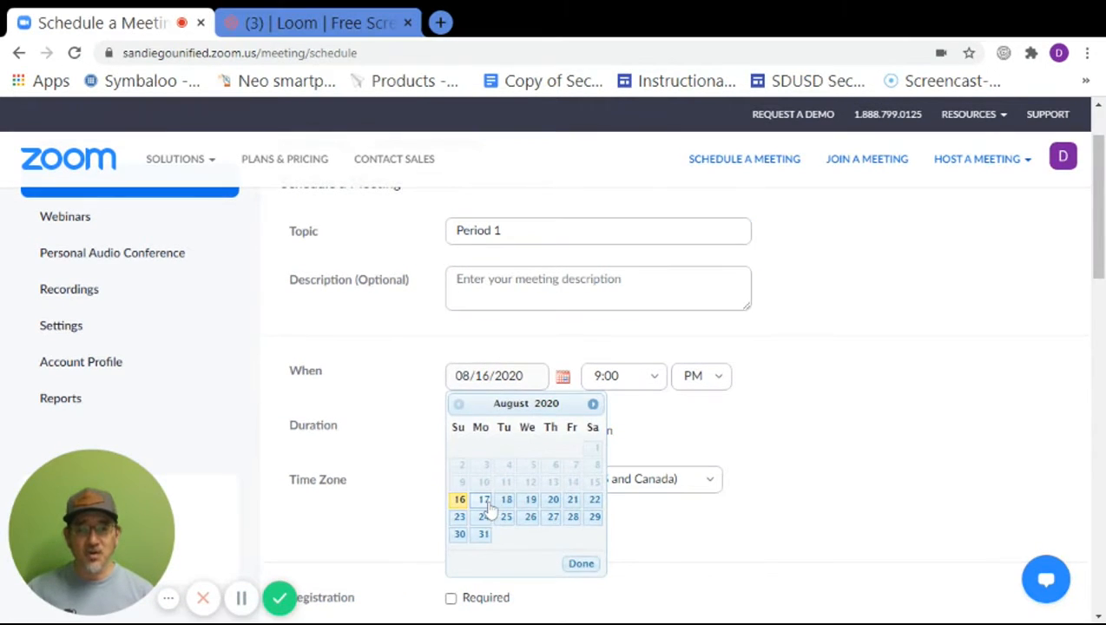
pyautogui.click(484, 500)
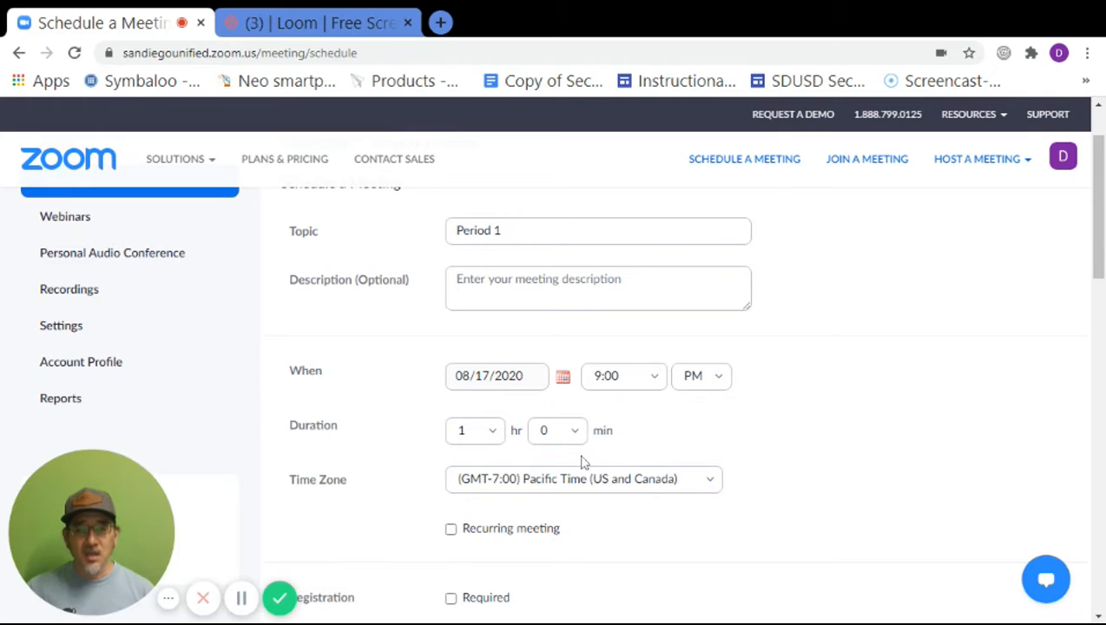
pyautogui.click(492, 434)
pyautogui.click(478, 264)
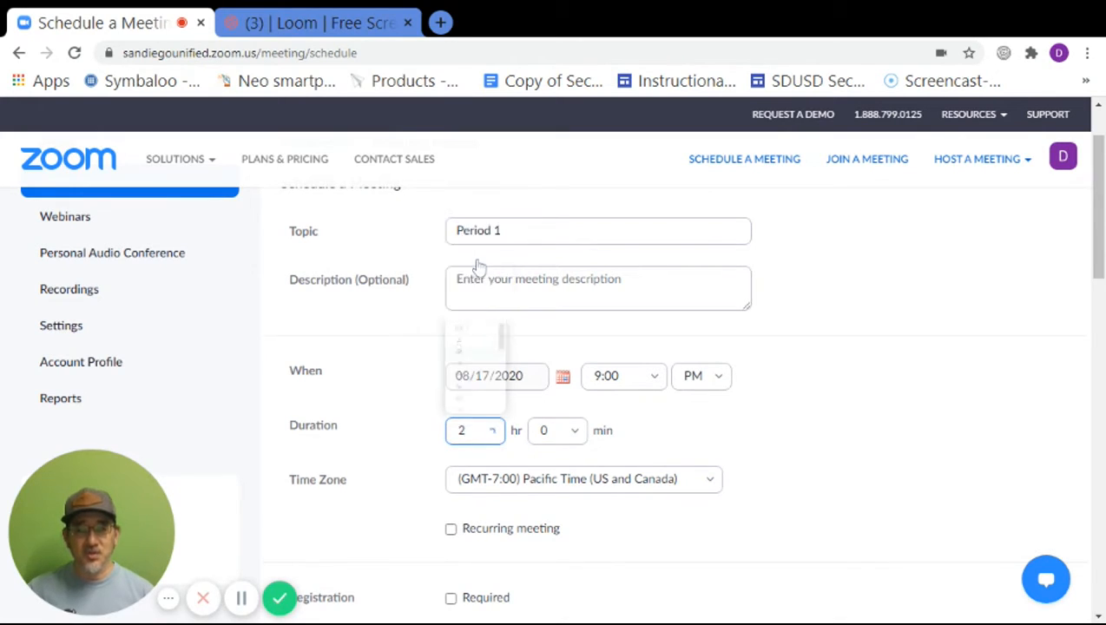
# Set the start time to 8:00 AM.
pyautogui.scroll(-1, 652, 446)
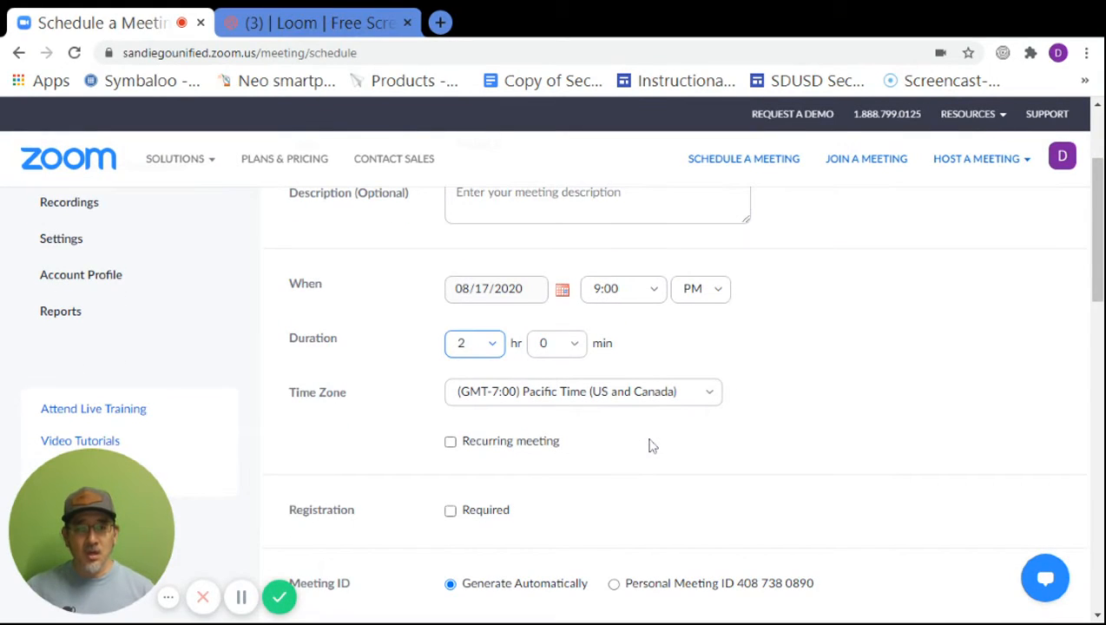
pyautogui.click(657, 299)
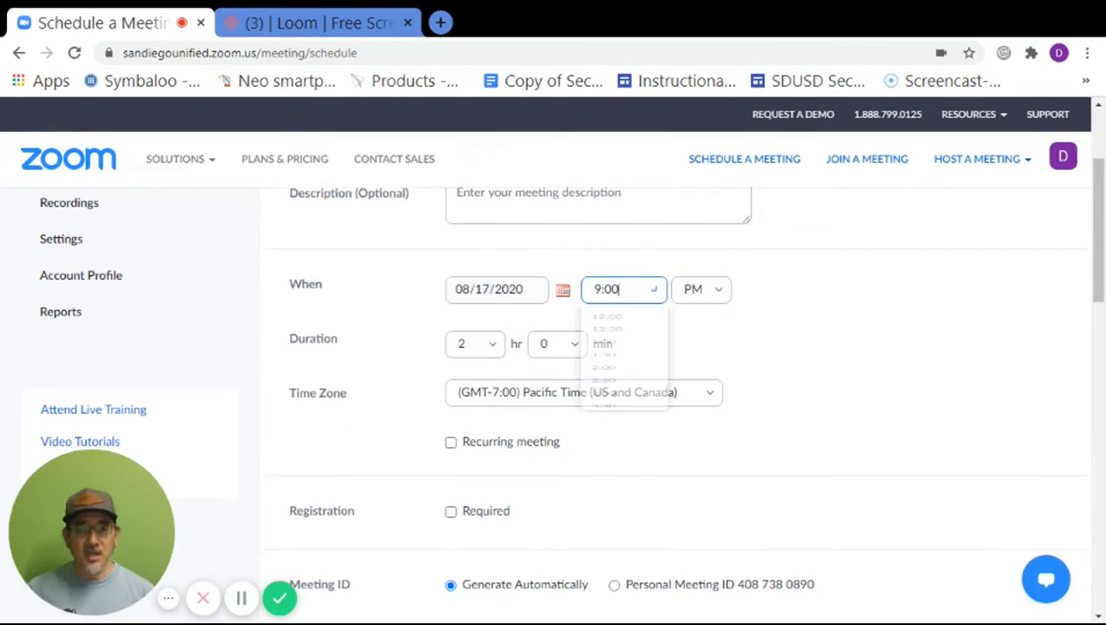
pyautogui.scroll(-3, 623, 451)
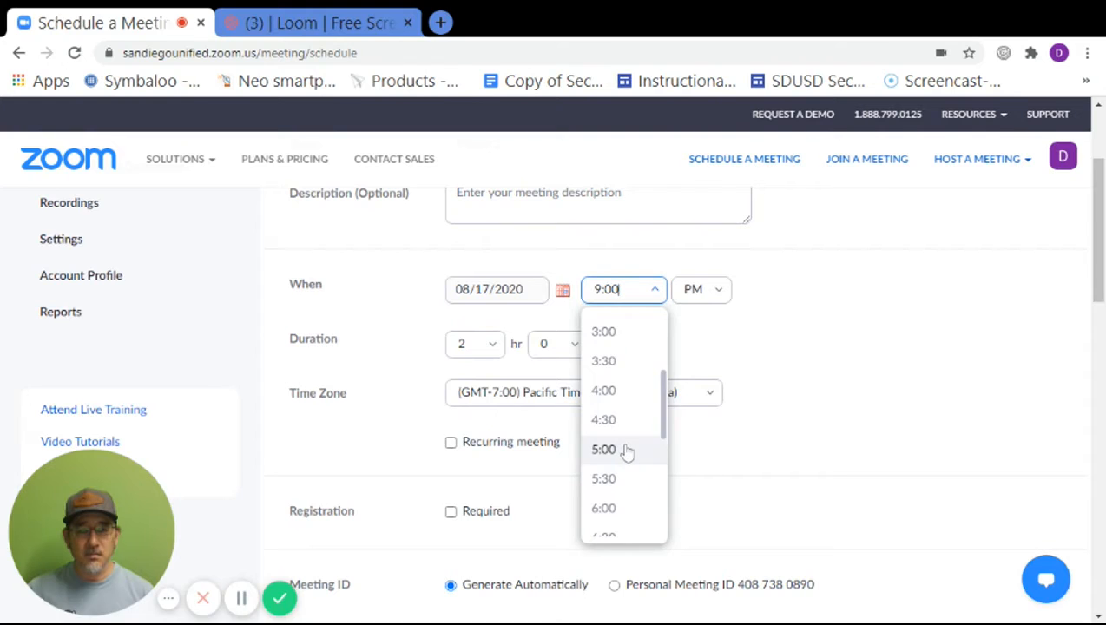
pyautogui.scroll(-3, 627, 451)
pyautogui.click(625, 451)
pyautogui.click(714, 297)
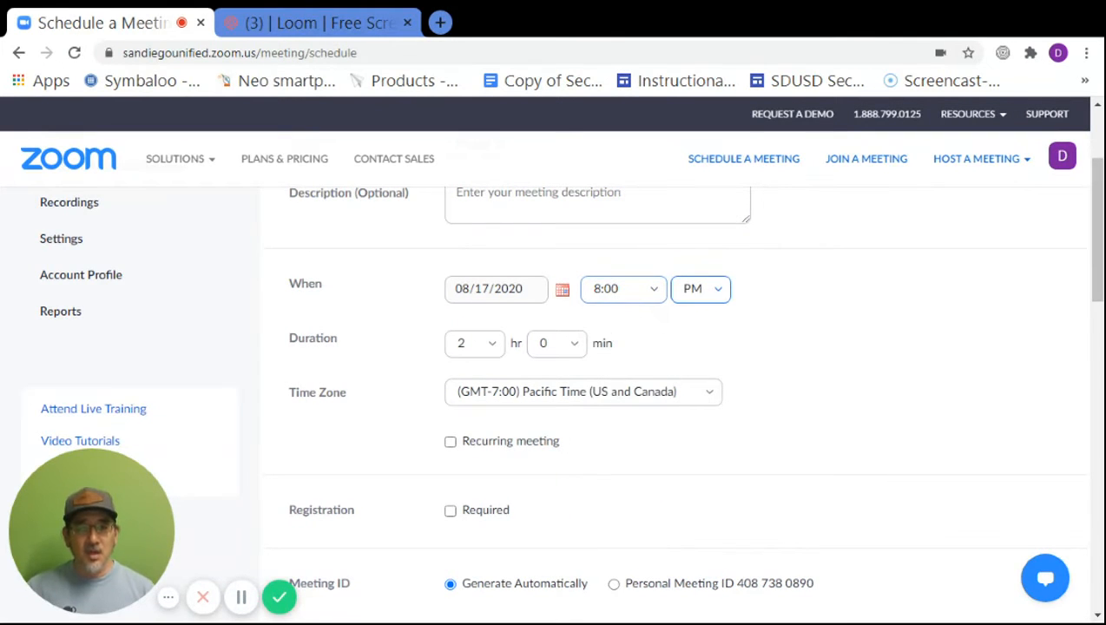
pyautogui.click(695, 328)
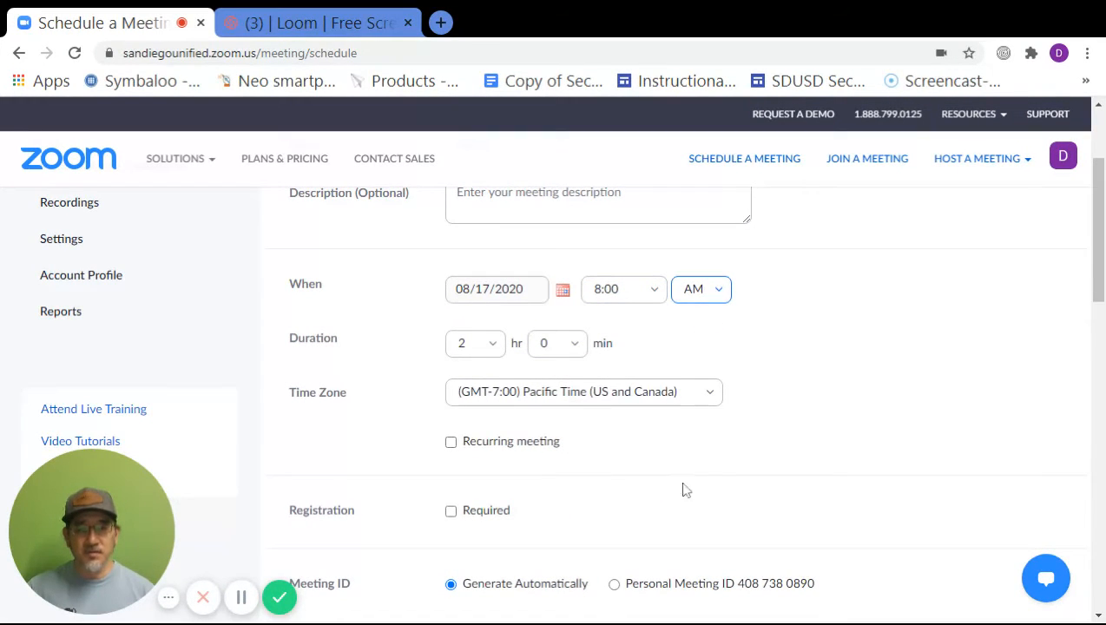
pyautogui.scroll(-1, 654, 494)
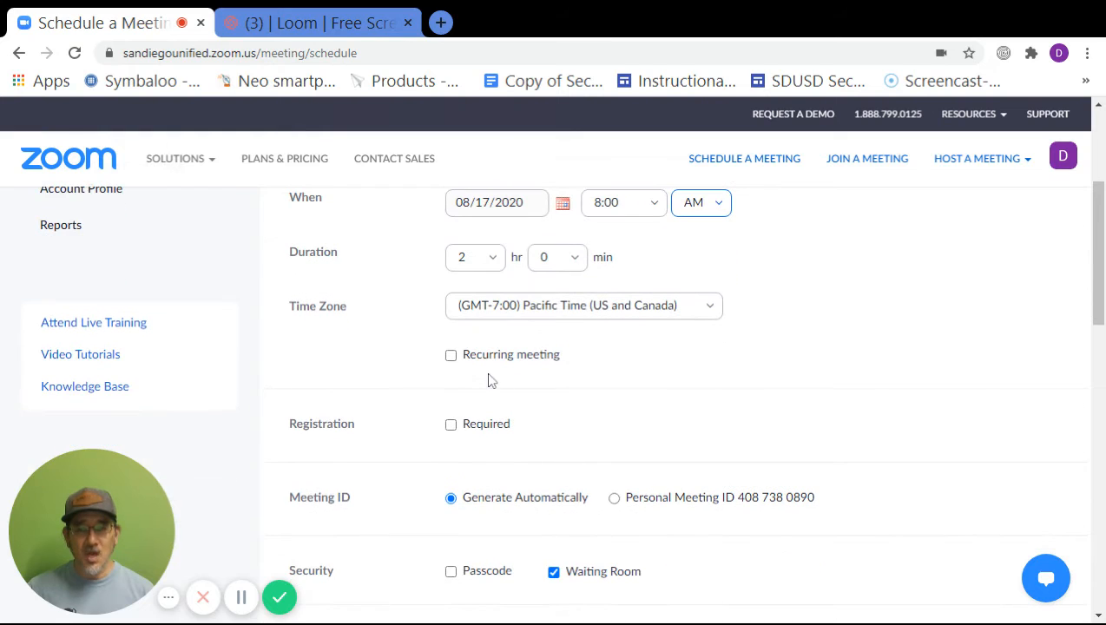
# Make Period 1 recur daily, ending on 08/21/2020 after 5 occurrences.
pyautogui.click(452, 356)
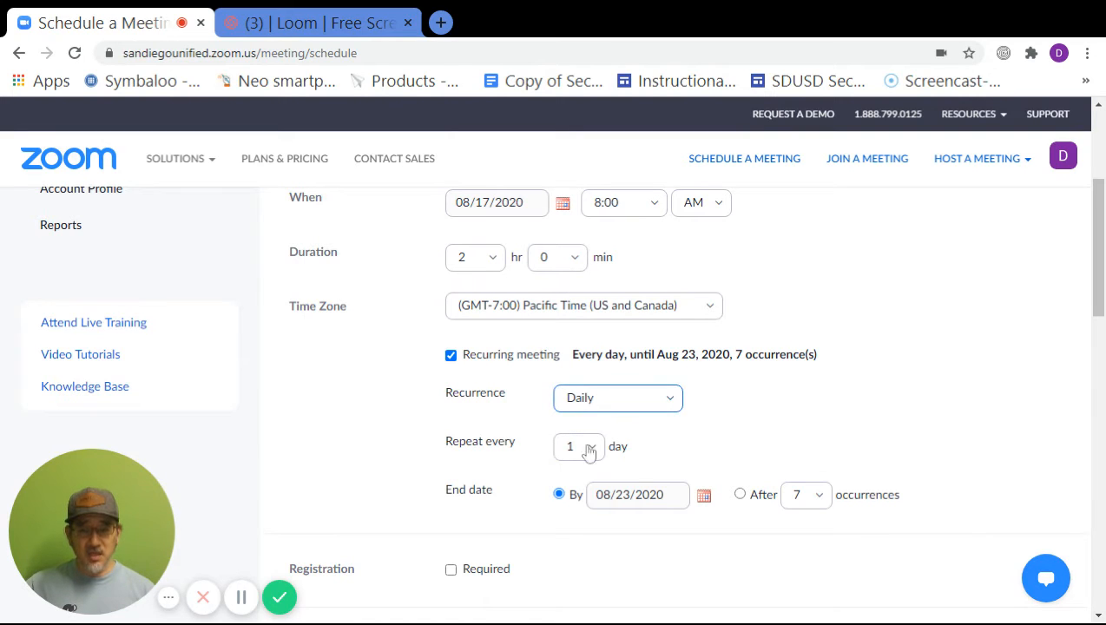
pyautogui.click(704, 495)
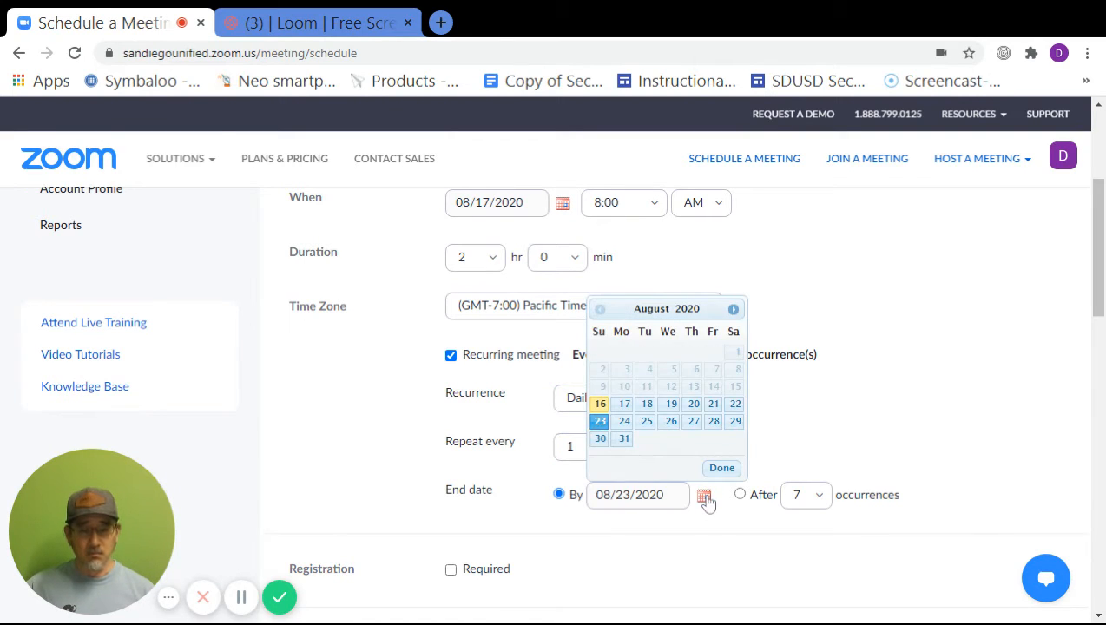
pyautogui.click(712, 405)
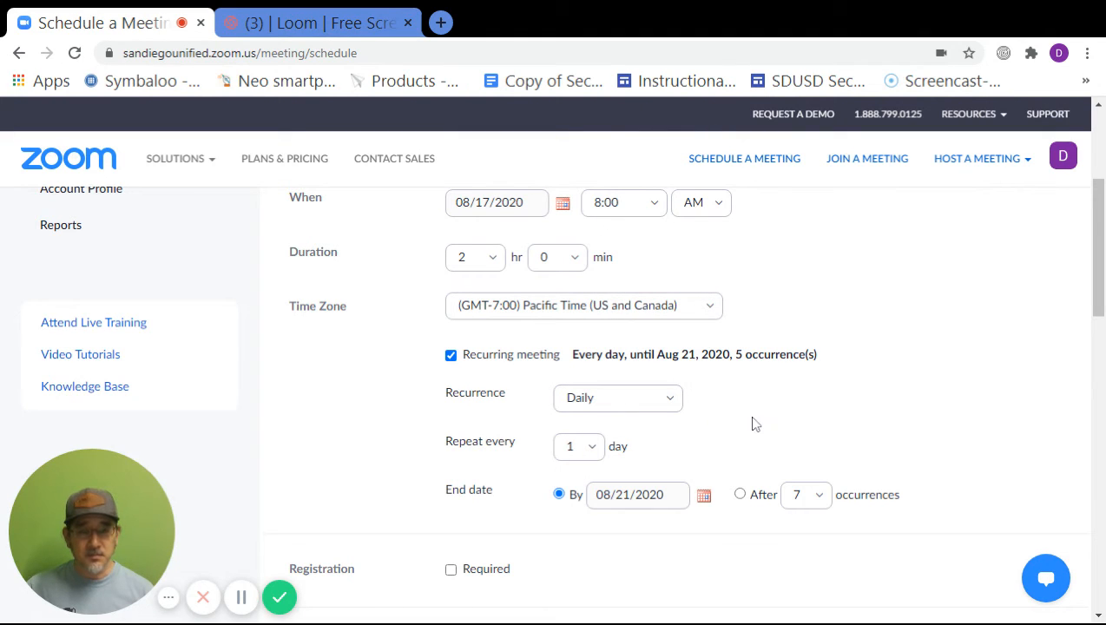
pyautogui.scroll(-2, 734, 434)
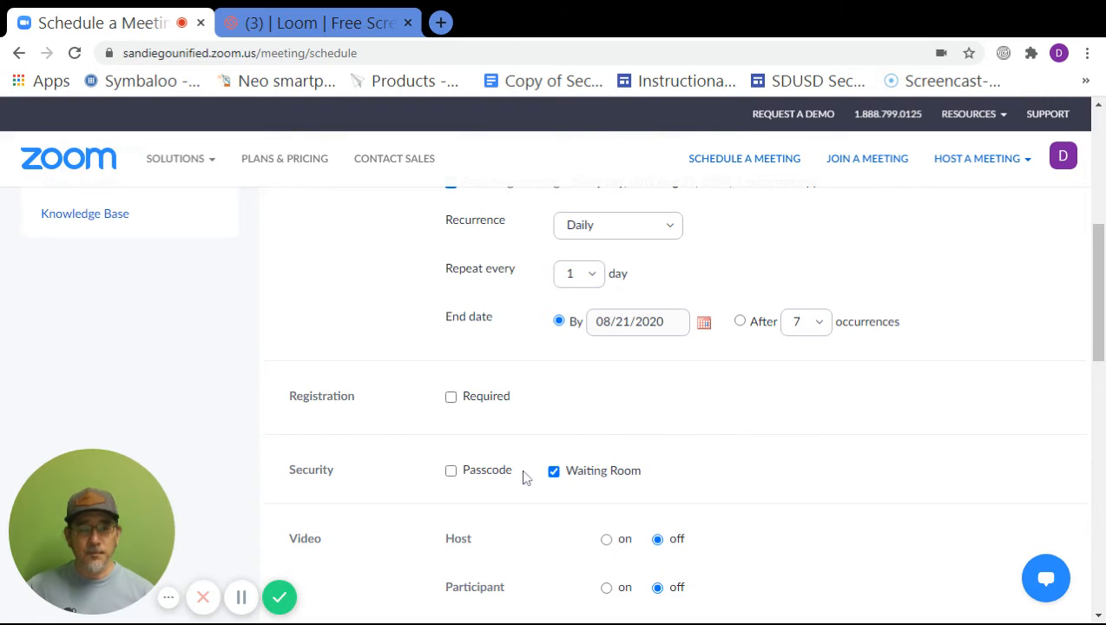
pyautogui.scroll(-1, 537, 469)
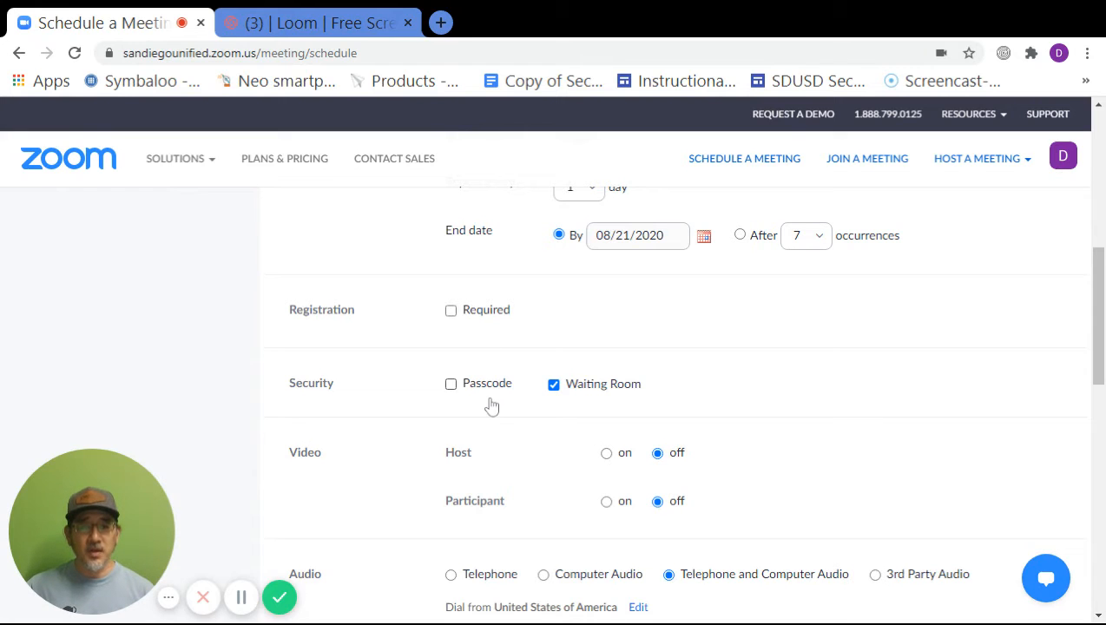
pyautogui.scroll(-2, 627, 407)
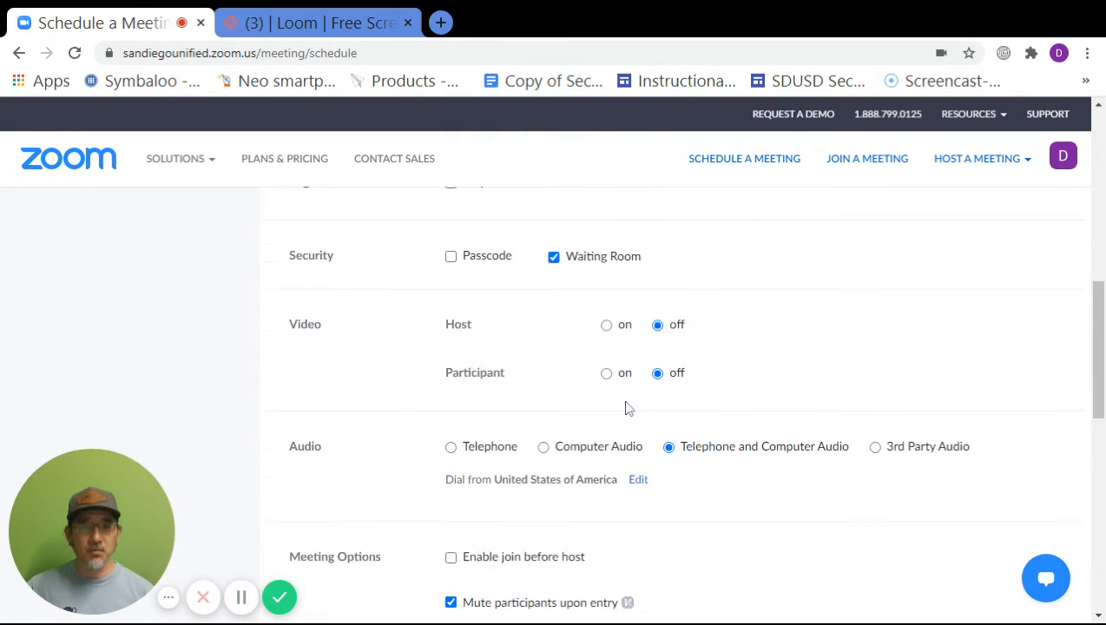
pyautogui.scroll(-2, 591, 416)
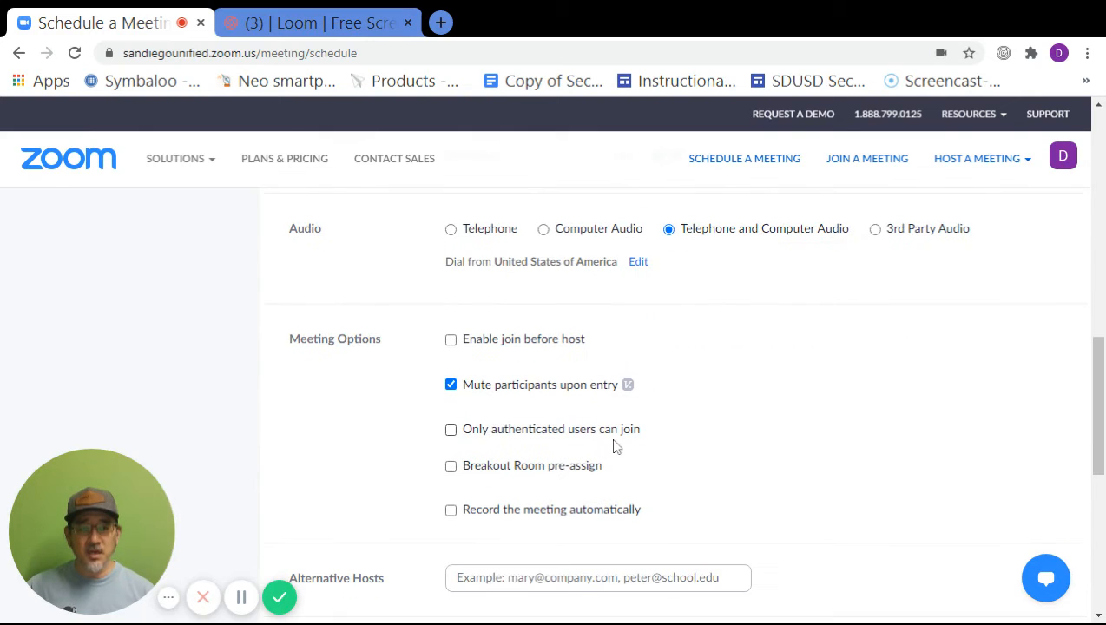
pyautogui.scroll(-1, 533, 444)
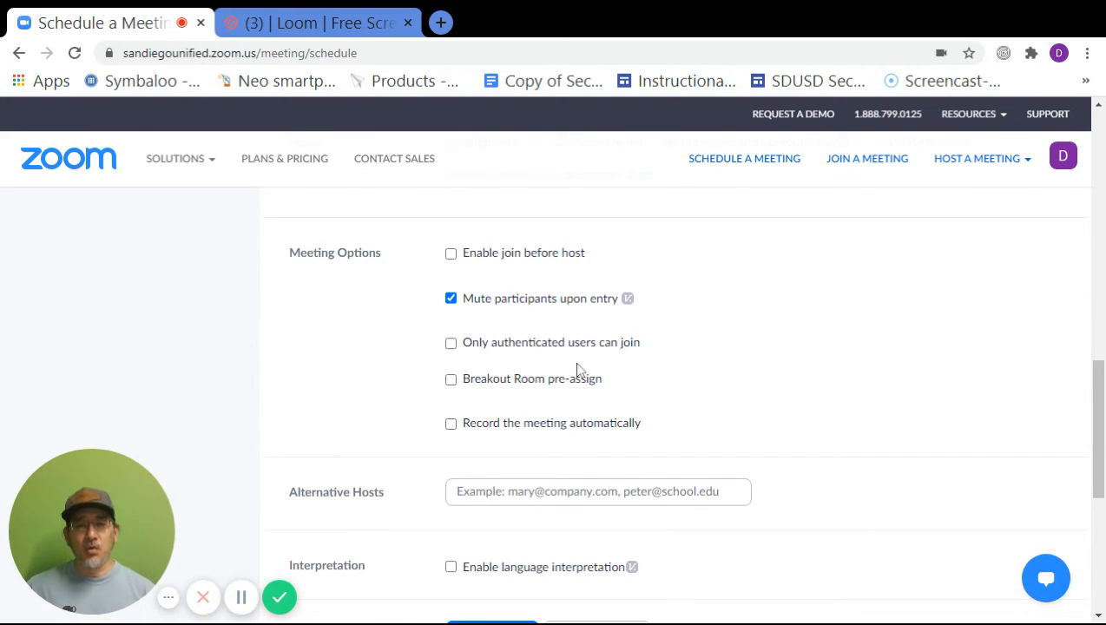
pyautogui.scroll(6, 653, 373)
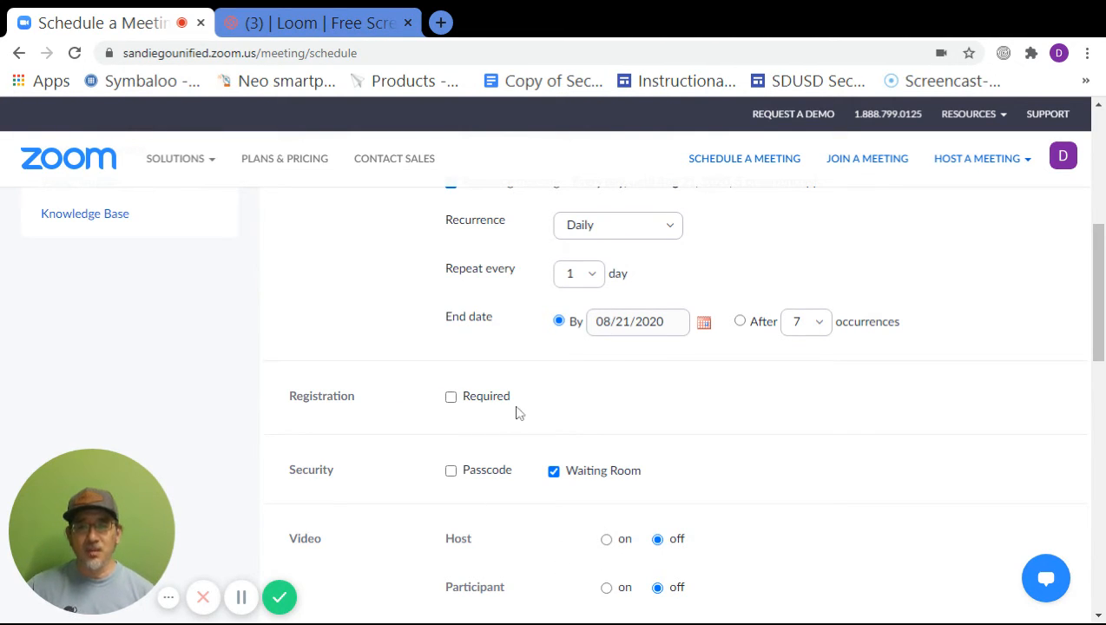
pyautogui.scroll(-6, 542, 413)
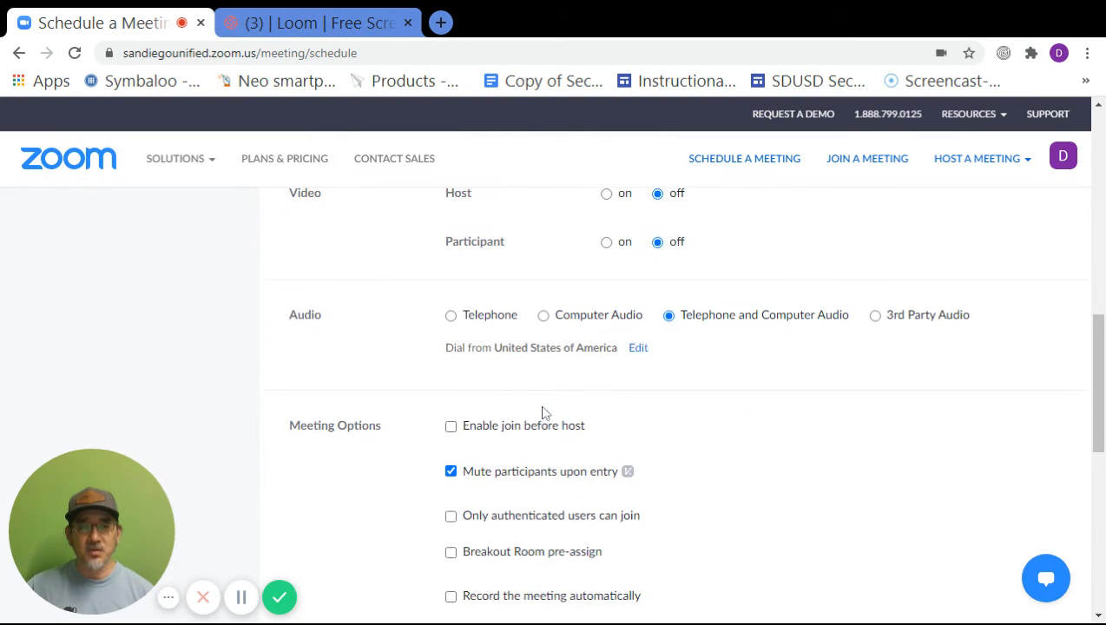
pyautogui.scroll(1, 541, 411)
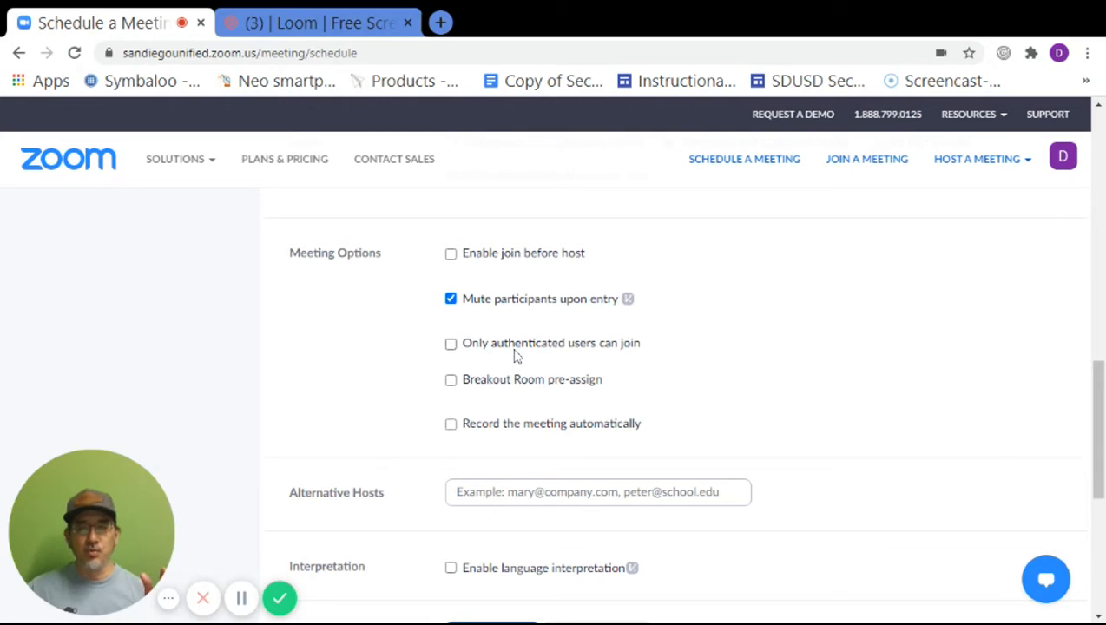
# Require authenticated joining, limited to SDUSD Students & Staff.
pyautogui.click(452, 350)
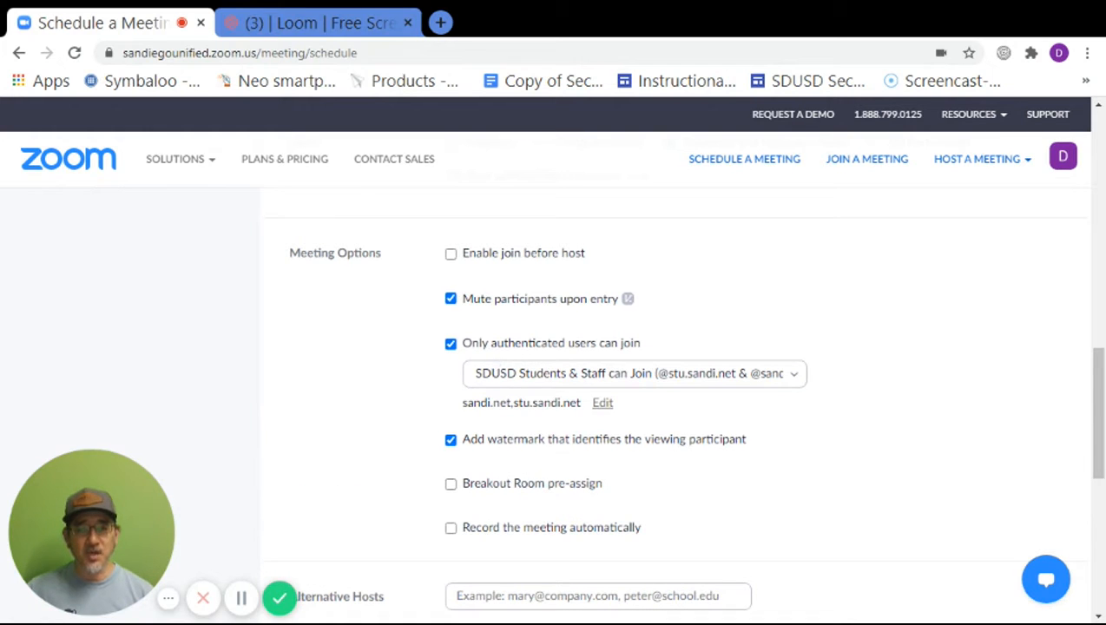
pyautogui.click(796, 378)
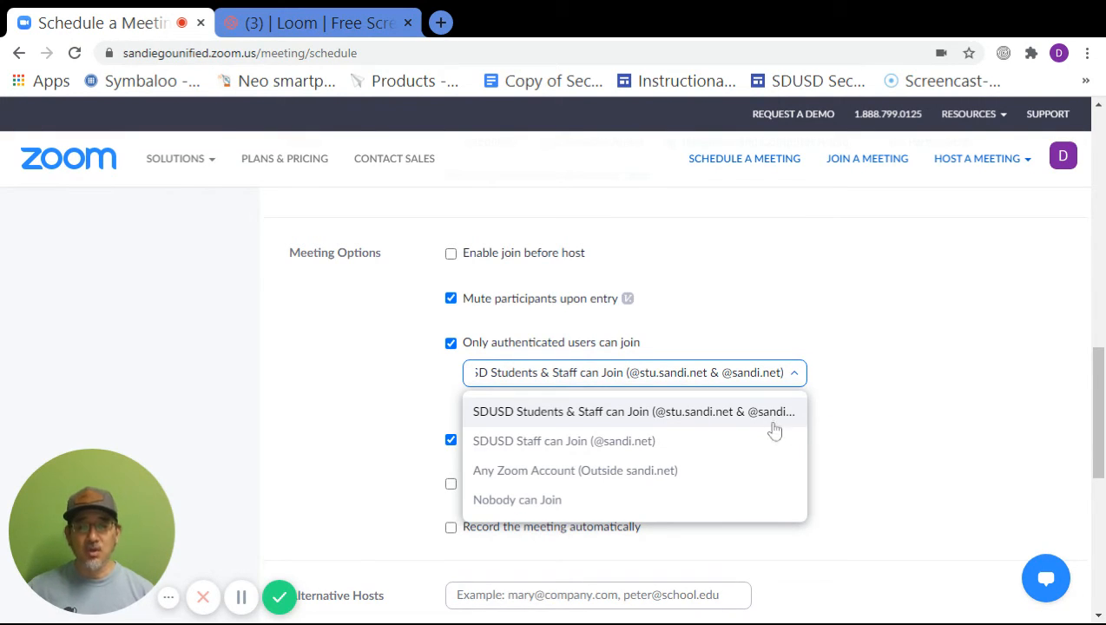
pyautogui.click(833, 425)
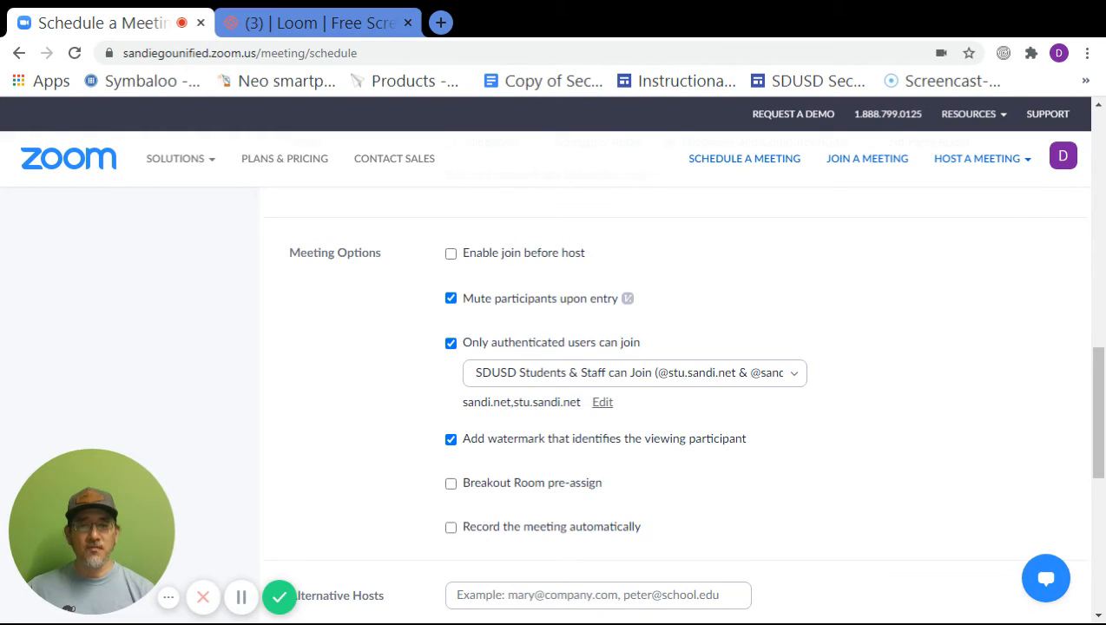
# Save Period 1, showing its daily occurrences through Aug 21, 2020.
pyautogui.scroll(-3, 790, 449)
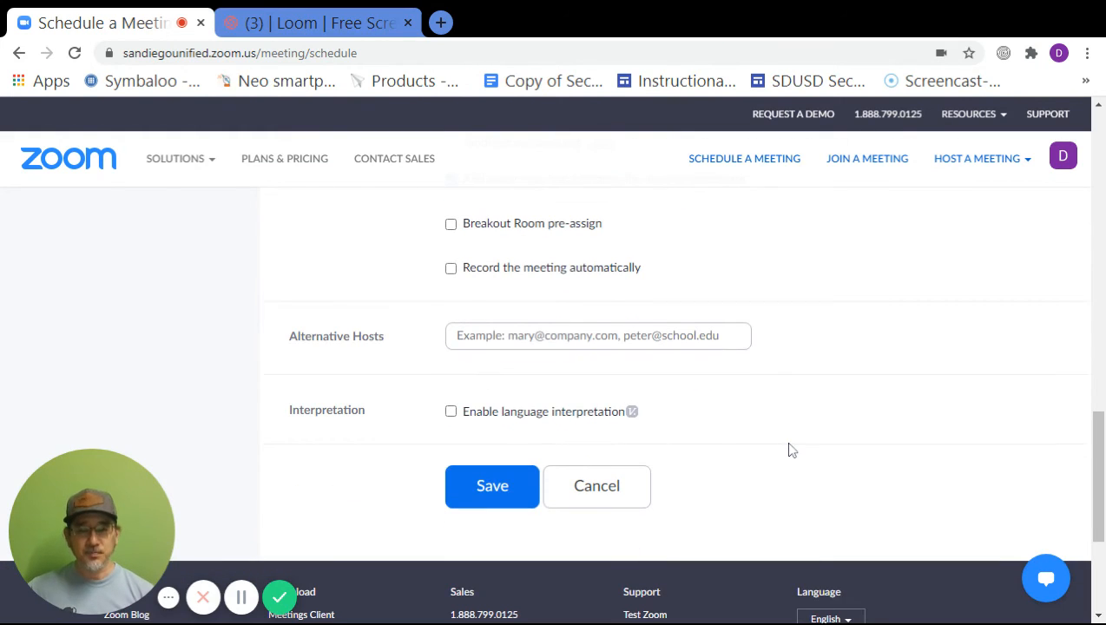
pyautogui.click(496, 487)
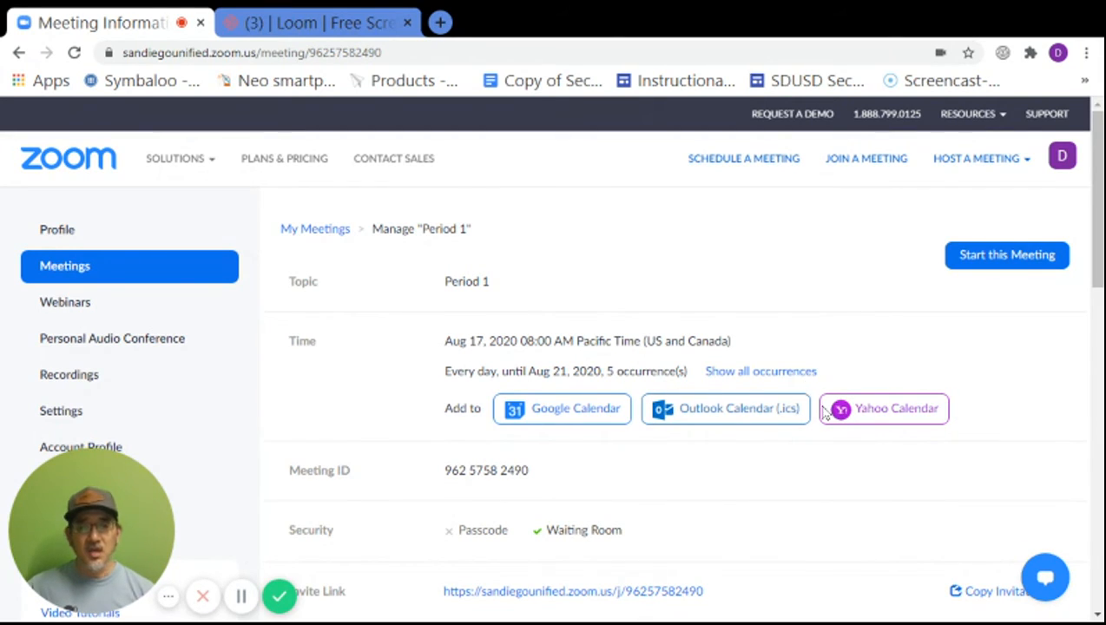
pyautogui.scroll(-3, 822, 411)
pyautogui.scroll(-4, 822, 413)
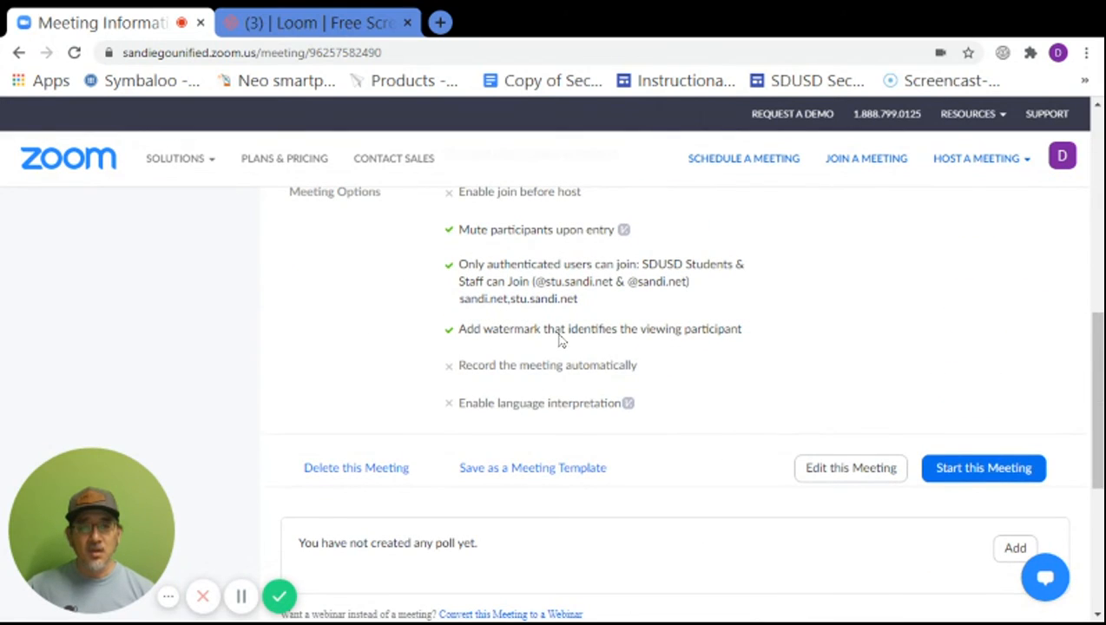